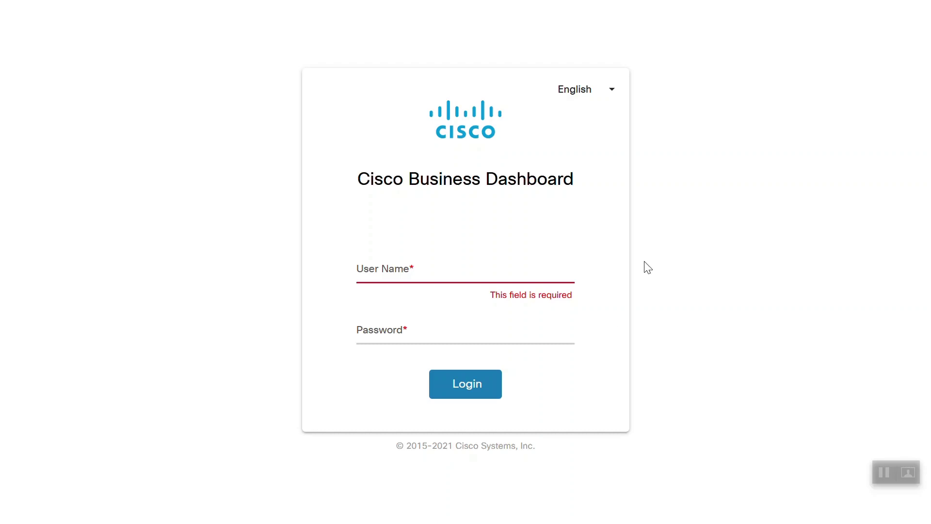
Log in to Cisco Business Dashboard with the dashboard user name and password.
{"action": "left_click", "coordinate": [475, 274]}
{"action": "type", "text": "cisco"}
{"action": "key", "text": "Tab"}
{"action": "type", "text": "cisco1234"}
{"action": "left_click", "coordinate": [472, 390]}
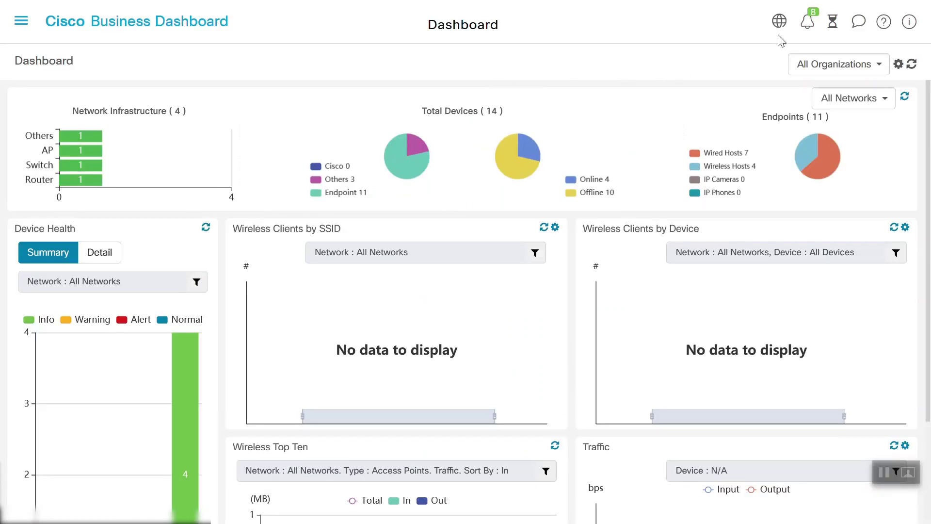
Check the dashboard version in the About dialog, then close it.
{"action": "left_click", "coordinate": [909, 23]}
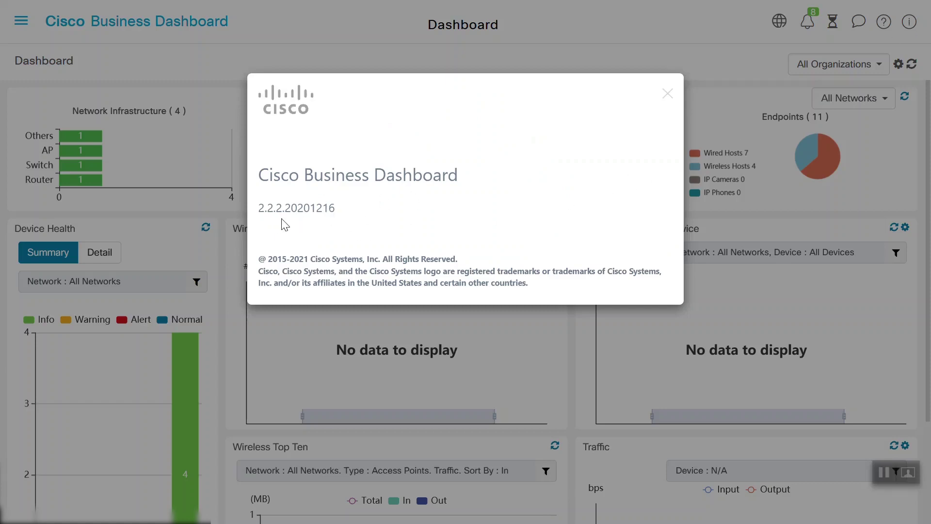
{"action": "left_click", "coordinate": [668, 94]}
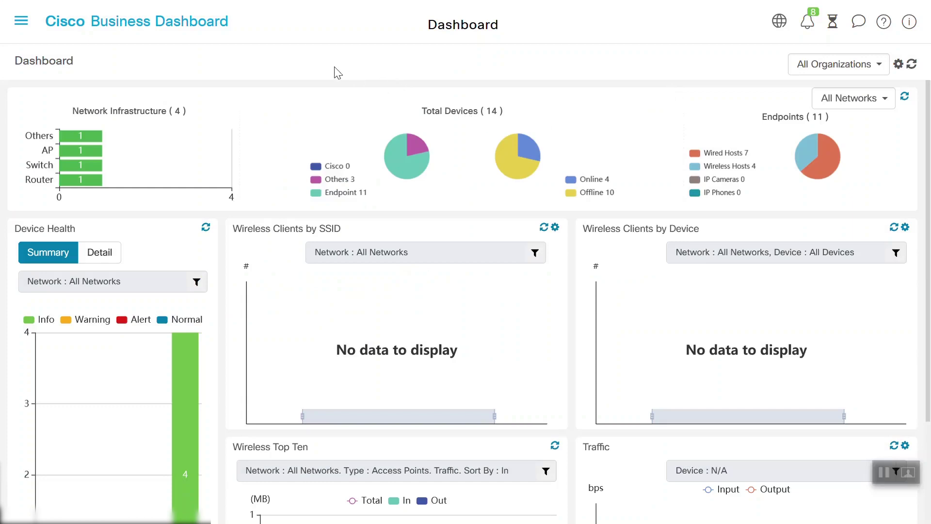
{"action": "left_click", "coordinate": [22, 31]}
Open switch switche42390's own web page from the Branch 1 network topology.
{"action": "left_click", "coordinate": [54, 115]}
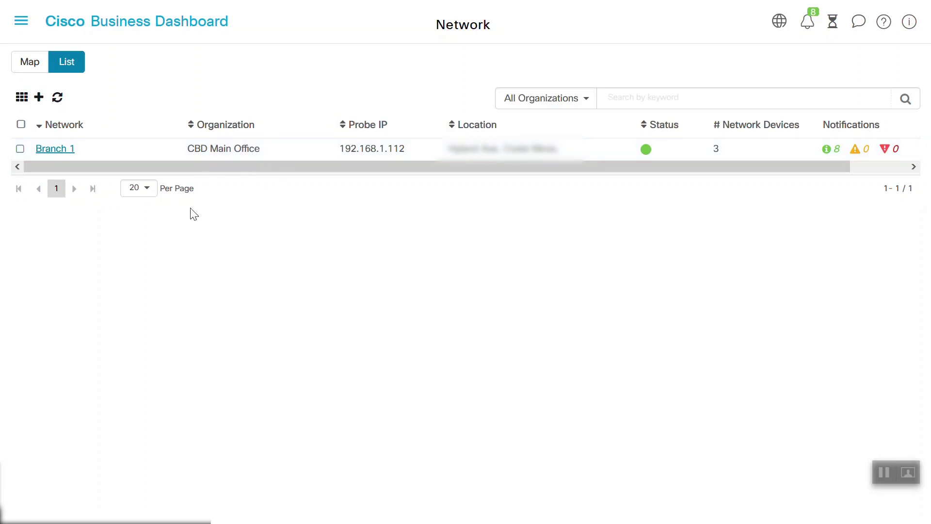
{"action": "left_click", "coordinate": [61, 152]}
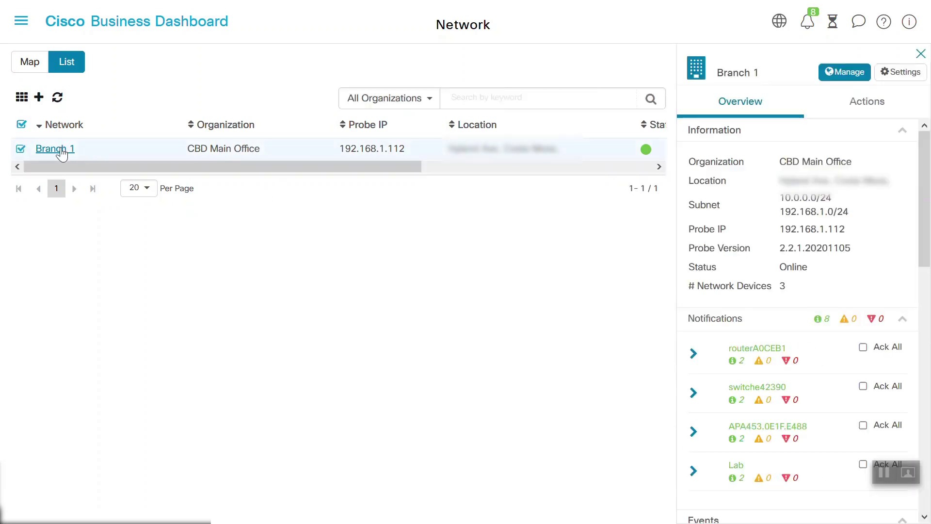
{"action": "left_click", "coordinate": [61, 150]}
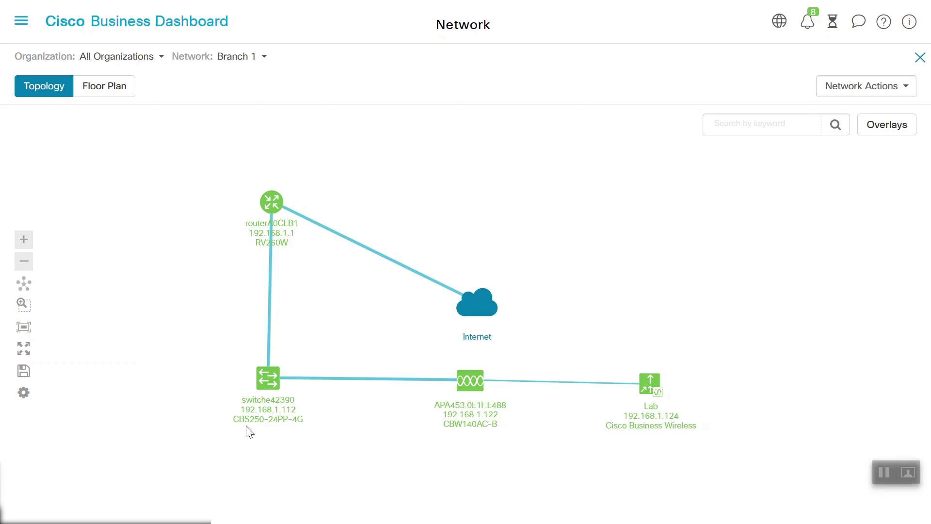
{"action": "left_click", "coordinate": [274, 425]}
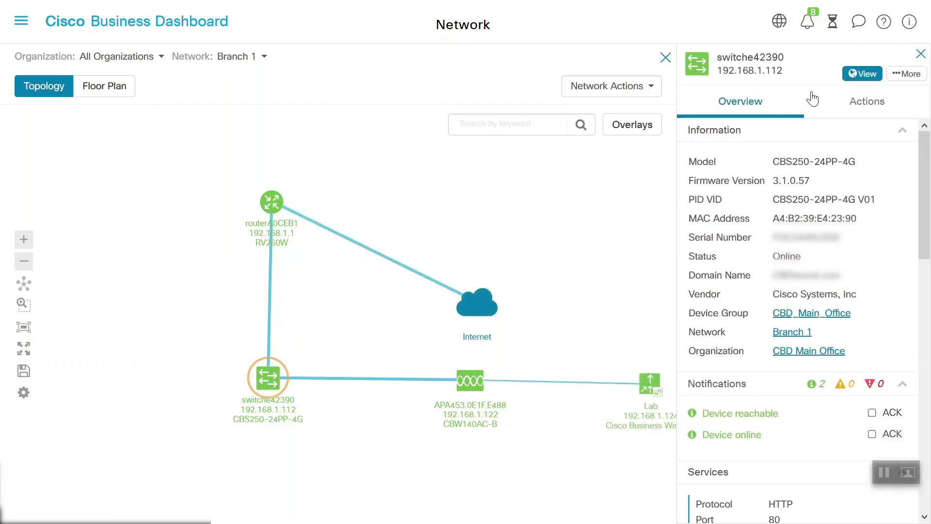
{"action": "left_click", "coordinate": [863, 74]}
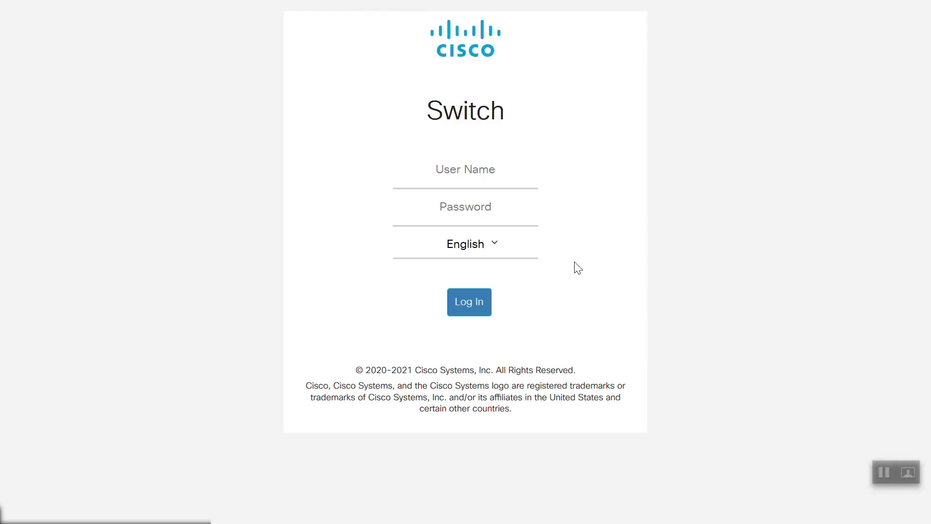
Log in to the CBS250 switch with its user name and password.
{"action": "left_click", "coordinate": [490, 179]}
{"action": "type", "text": "admin"}
{"action": "key", "text": "Tab"}
{"action": "type", "text": "cisco123"}
{"action": "left_click", "coordinate": [473, 310]}
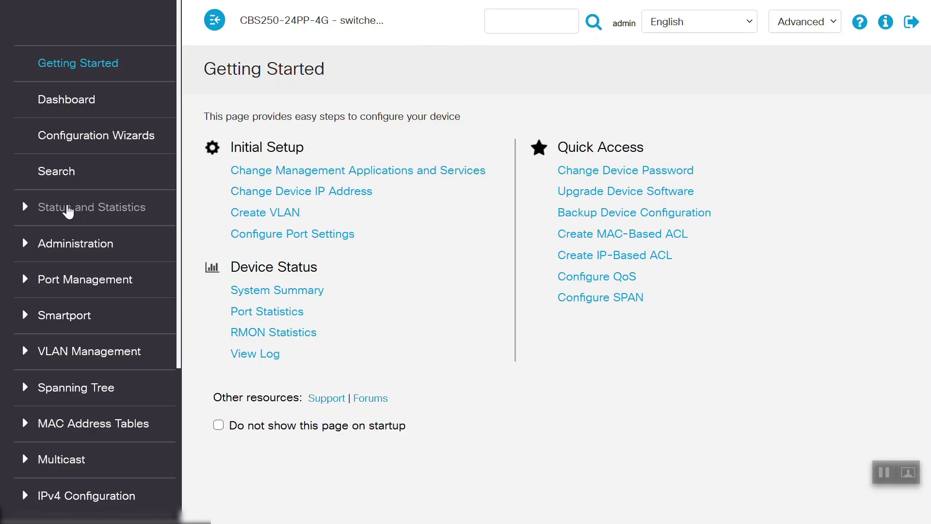
View the switch's System Summary, then go to Administration > Cisco Business Dashboard Settings.
{"action": "left_click", "coordinate": [68, 209]}
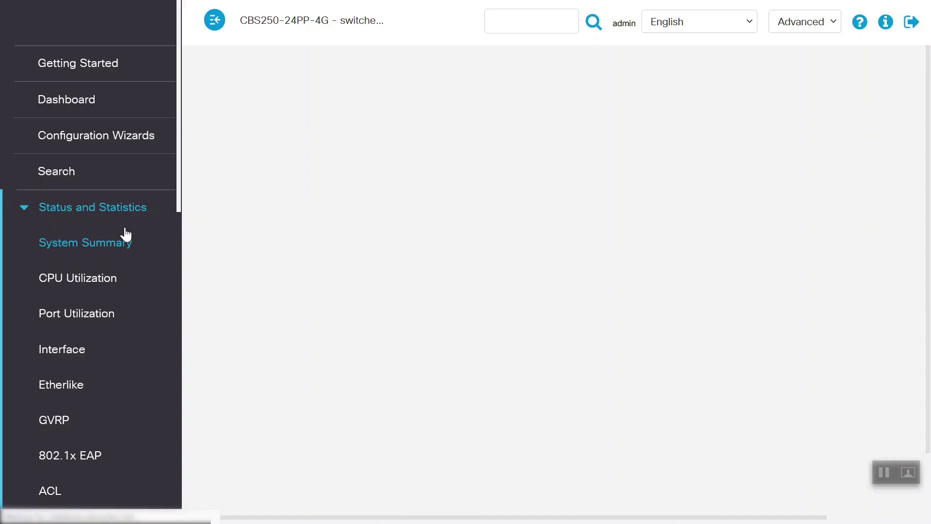
{"action": "left_click", "coordinate": [81, 245]}
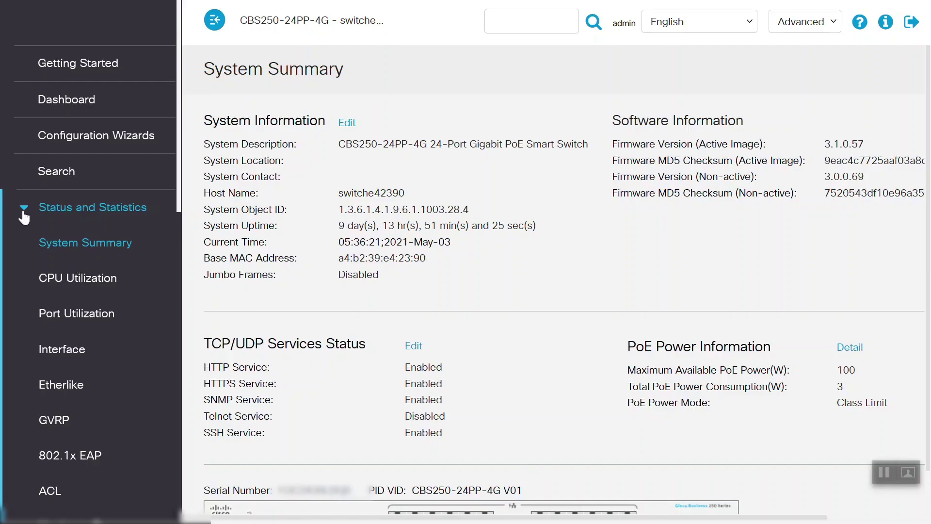
{"action": "left_click", "coordinate": [24, 213]}
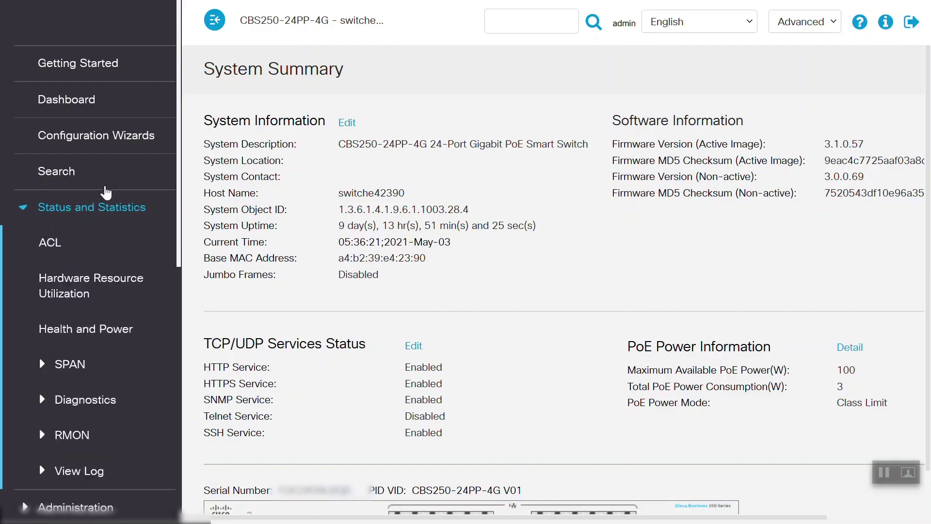
{"action": "left_click", "coordinate": [22, 245]}
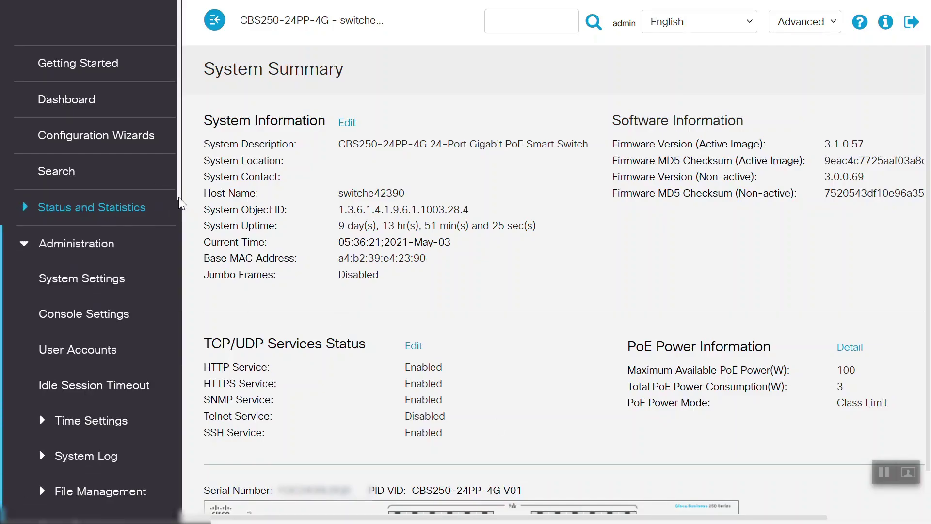
{"action": "scroll", "coordinate": [122, 301], "scroll_direction": "down", "scroll_amount": 3}
{"action": "left_click", "coordinate": [95, 389]}
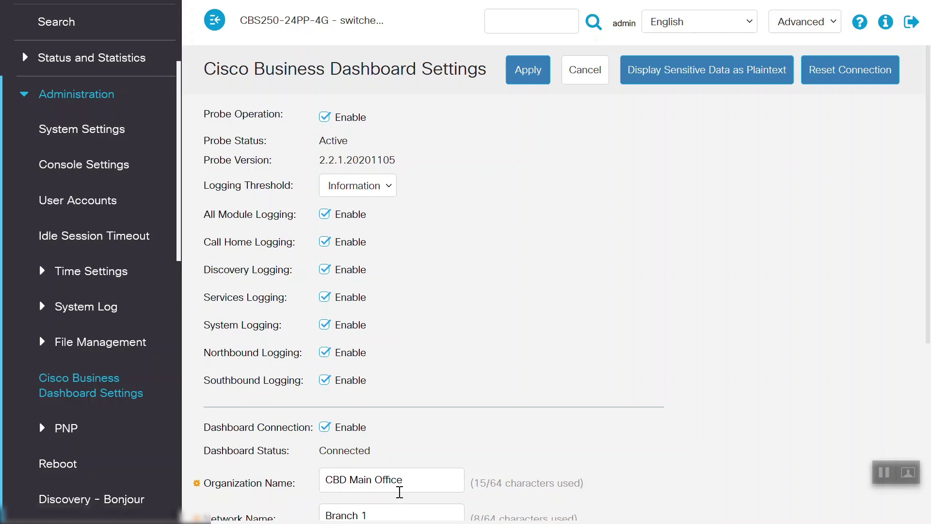
Confirm the dashboard link to CBD Main Office / Branch 1 is Connected, then expand VLAN Management.
{"action": "scroll", "coordinate": [929, 313], "scroll_direction": "down", "scroll_amount": 1}
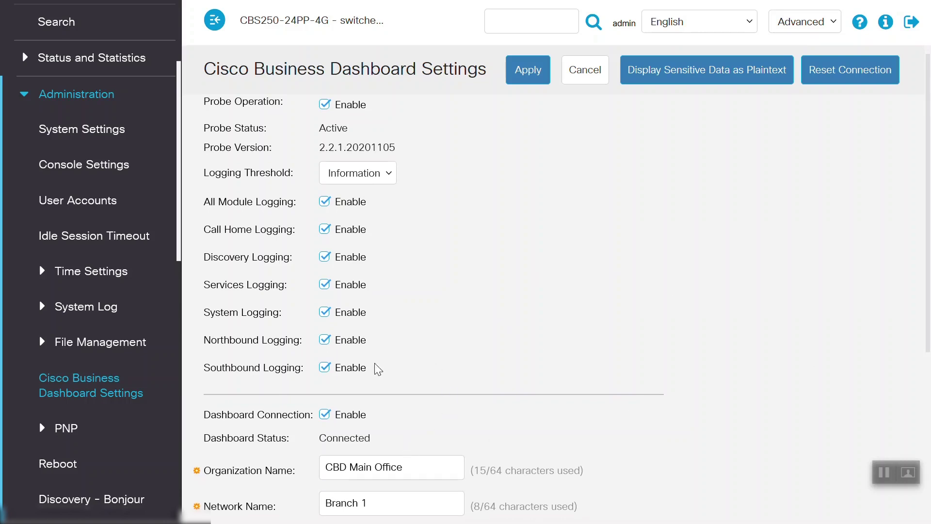
{"action": "left_click", "coordinate": [25, 95]}
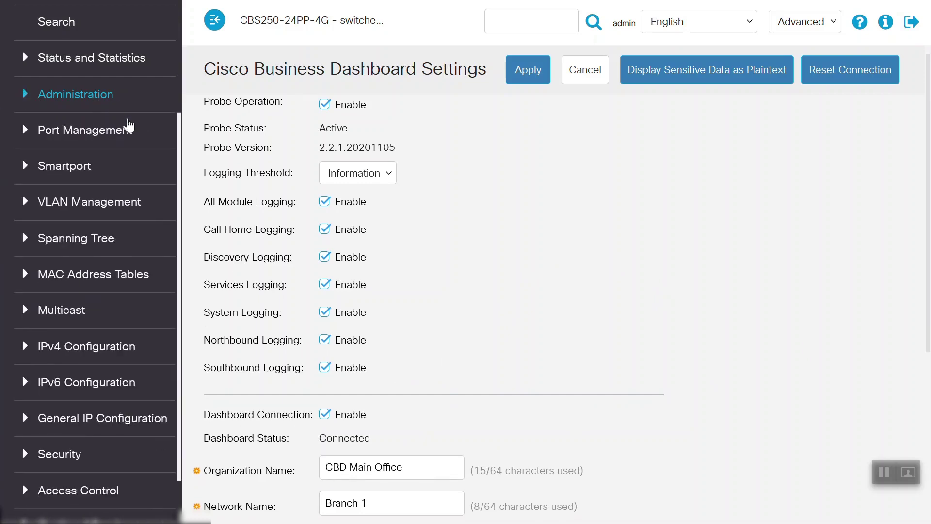
{"action": "left_click", "coordinate": [24, 203]}
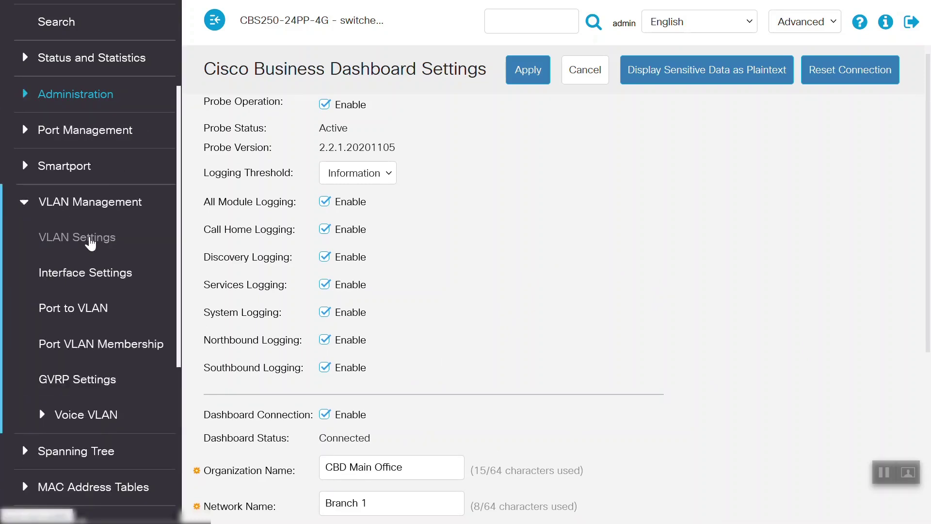
Check that the switch's VLAN table lists only VLAN 1 Lab_Network, then return to the dashboard.
{"action": "left_click", "coordinate": [92, 240]}
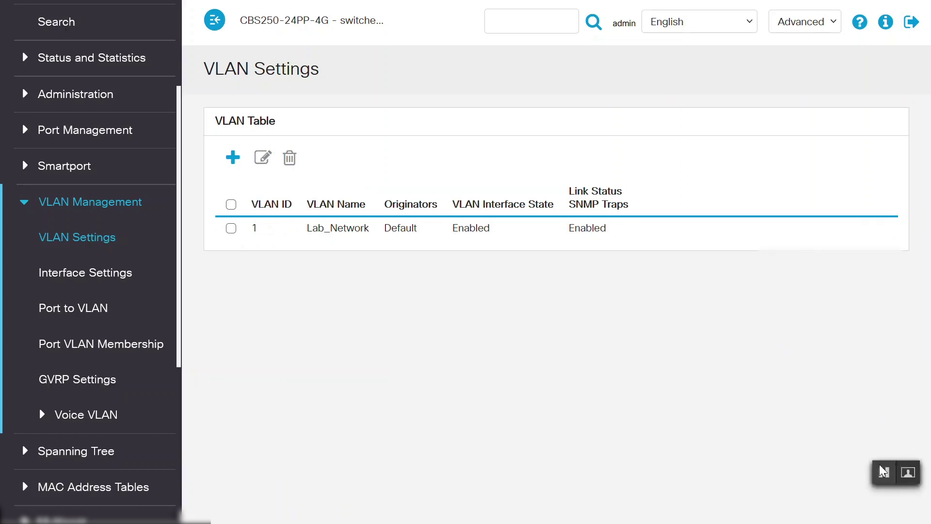
{"action": "left_click", "coordinate": [883, 471]}
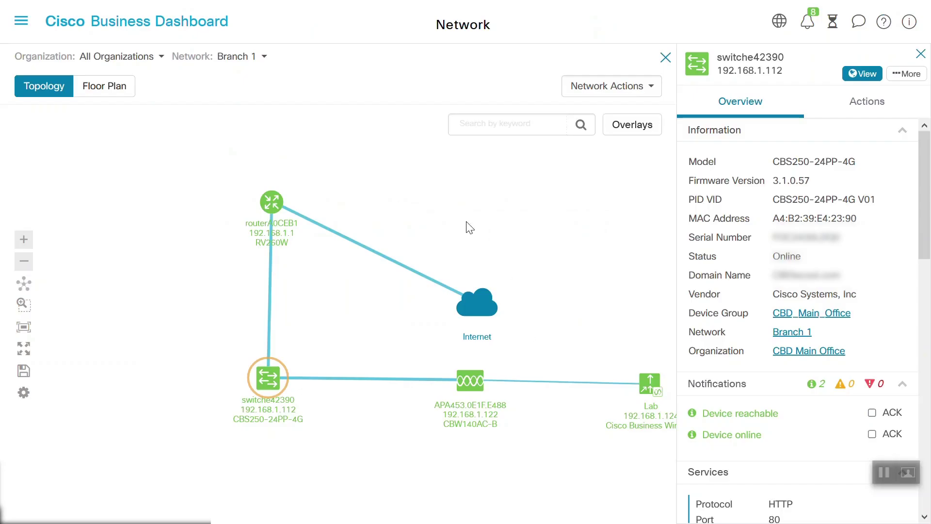
Start a new profile under Network Configuration > Virtual LANs.
{"action": "left_click", "coordinate": [21, 29]}
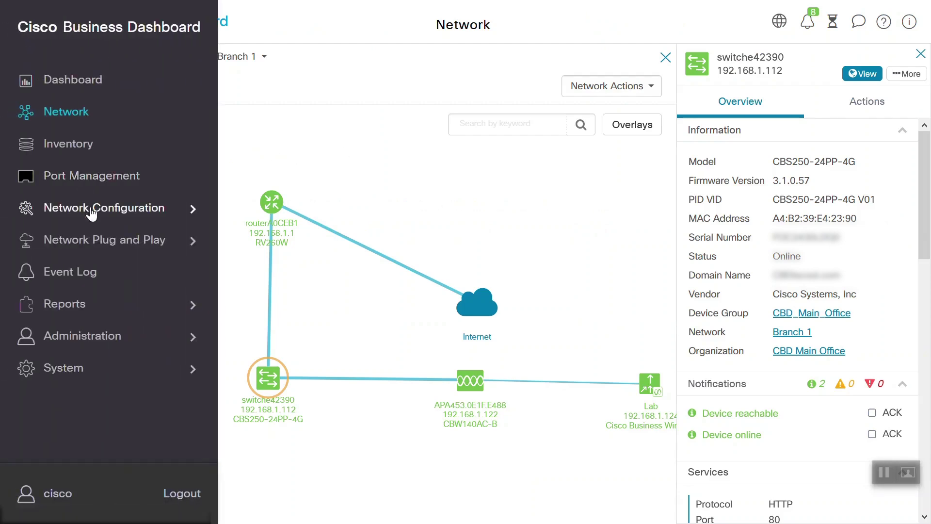
{"action": "left_click", "coordinate": [55, 200]}
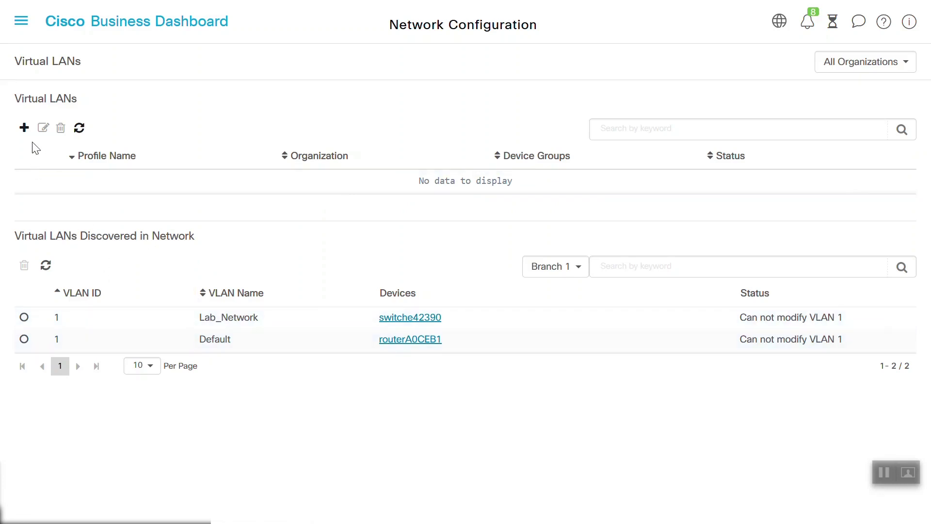
{"action": "left_click", "coordinate": [24, 129]}
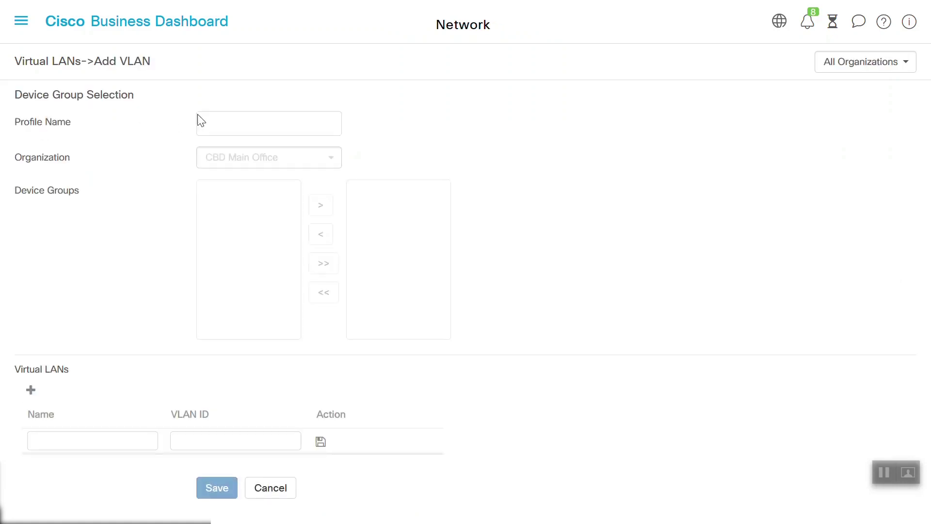
Name the profile New_VLAN for organization CBD Main Office and assign device group CBD_Main_Office.
{"action": "left_click", "coordinate": [243, 121]}
{"action": "type", "text": "New_VLAN"}
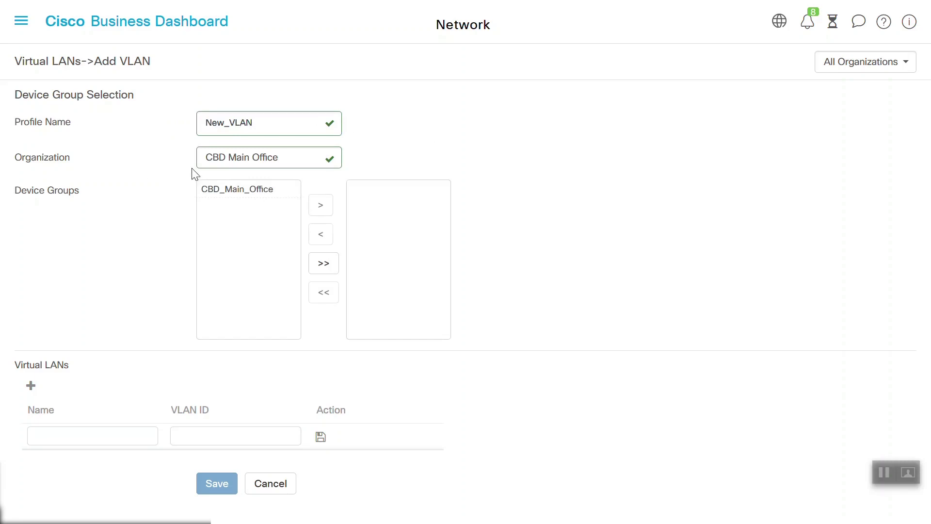
{"action": "left_click", "coordinate": [309, 163]}
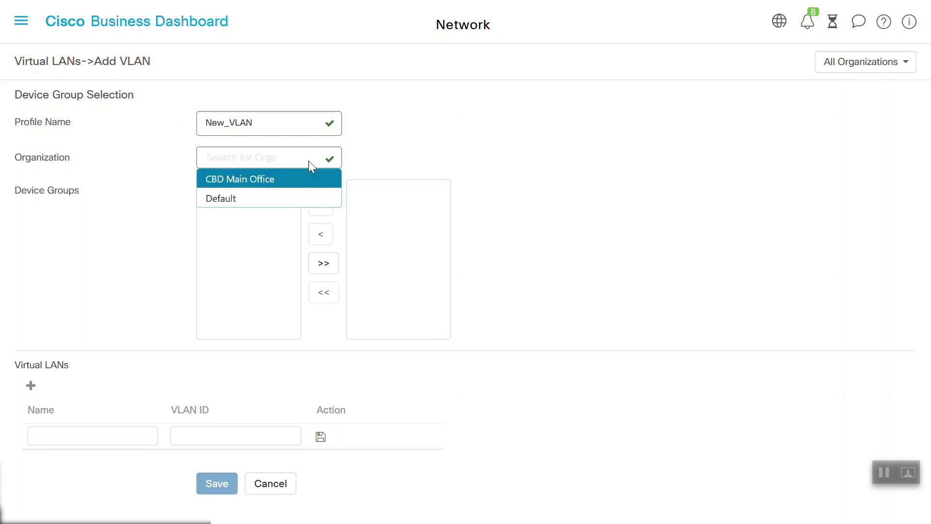
{"action": "left_click", "coordinate": [268, 180]}
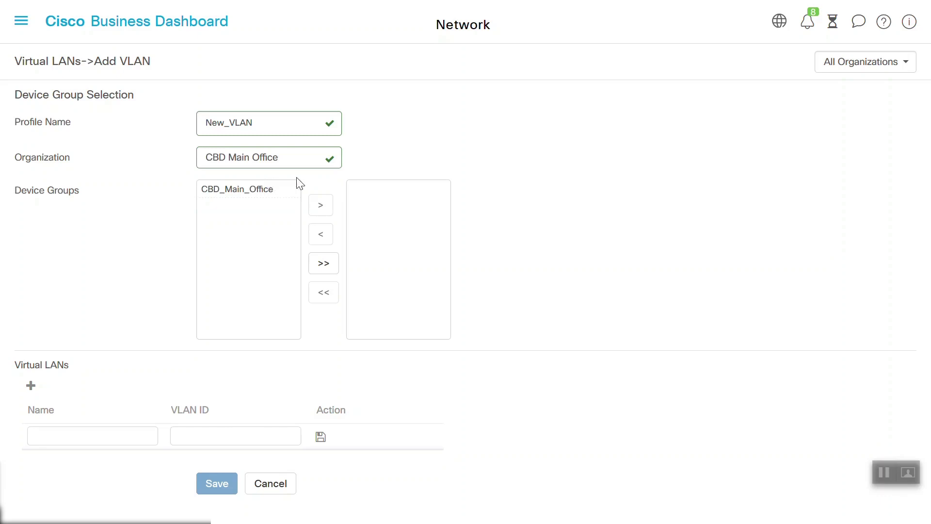
{"action": "left_click", "coordinate": [231, 194]}
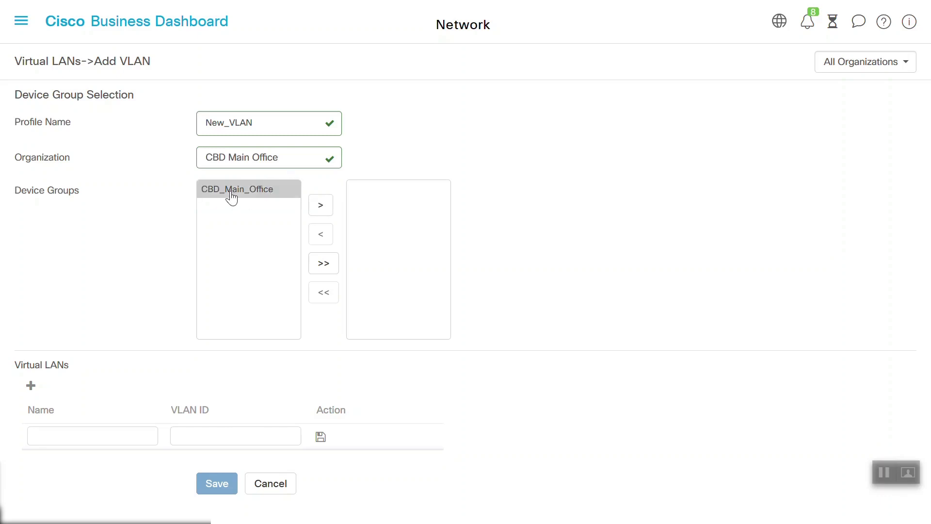
{"action": "left_click", "coordinate": [321, 208]}
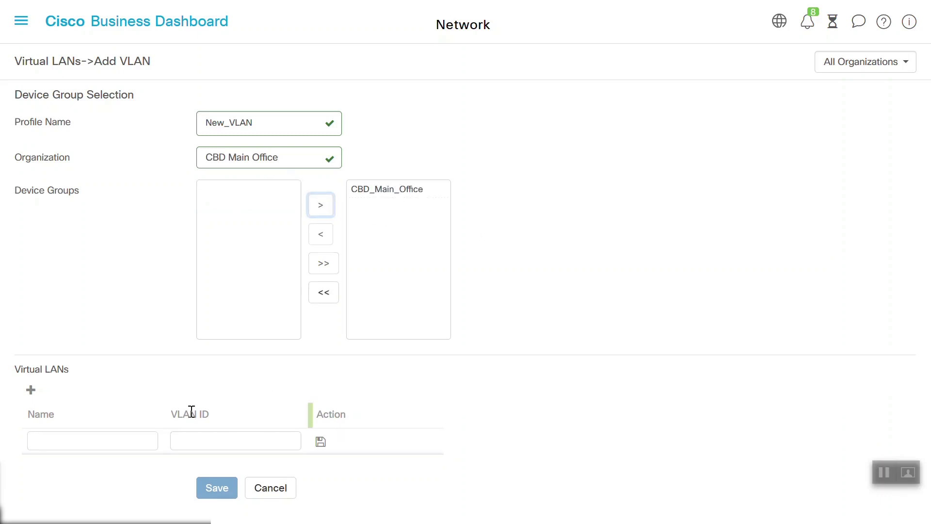
Add VLAN10 with ID 10 to the profile and save it.
{"action": "left_click", "coordinate": [87, 440]}
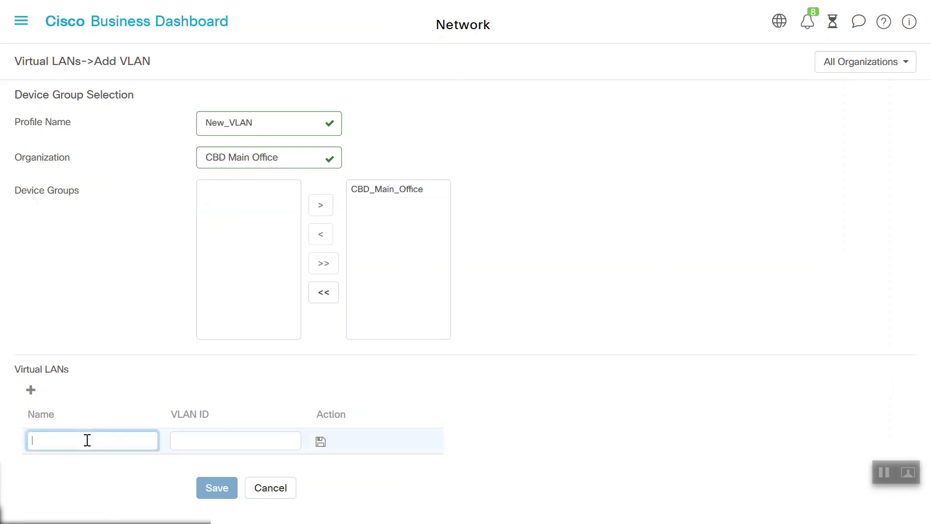
{"action": "type", "text": "VLAN10"}
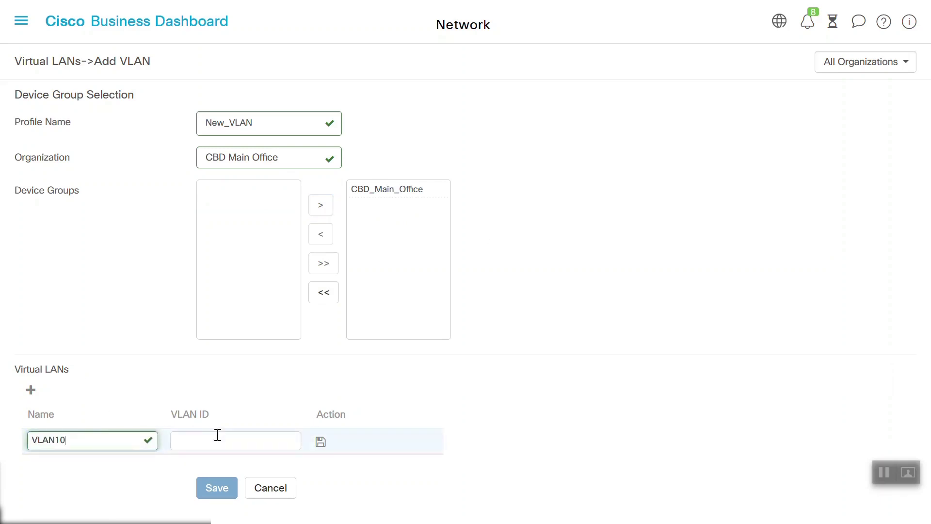
{"action": "left_click", "coordinate": [220, 440]}
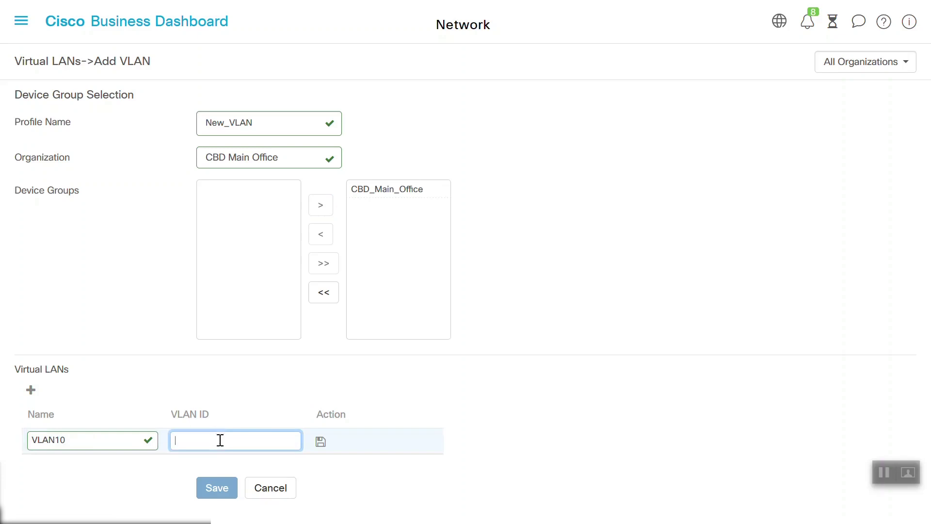
{"action": "type", "text": "10"}
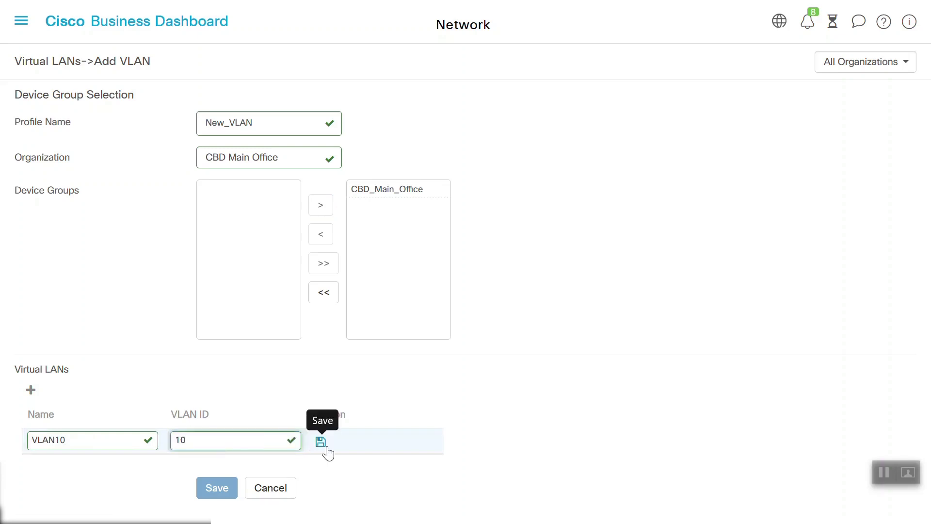
{"action": "left_click", "coordinate": [322, 443]}
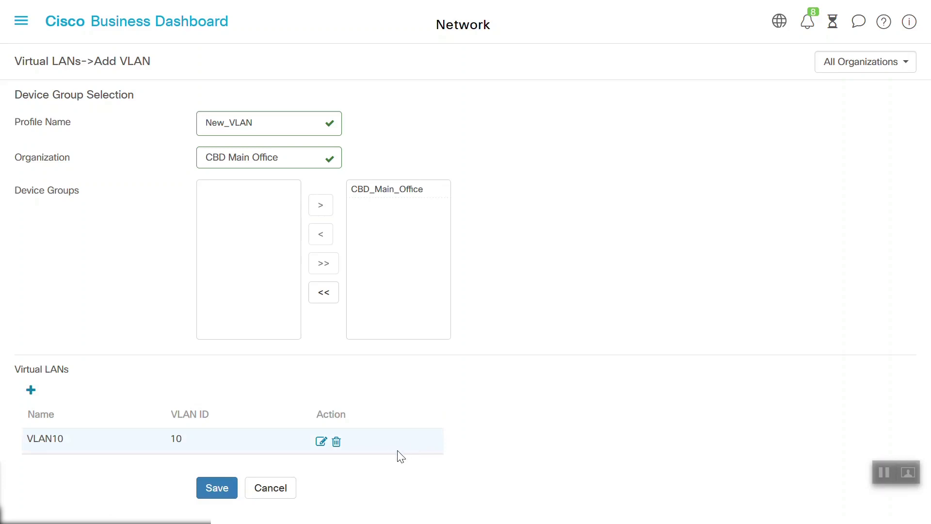
{"action": "left_click", "coordinate": [221, 487]}
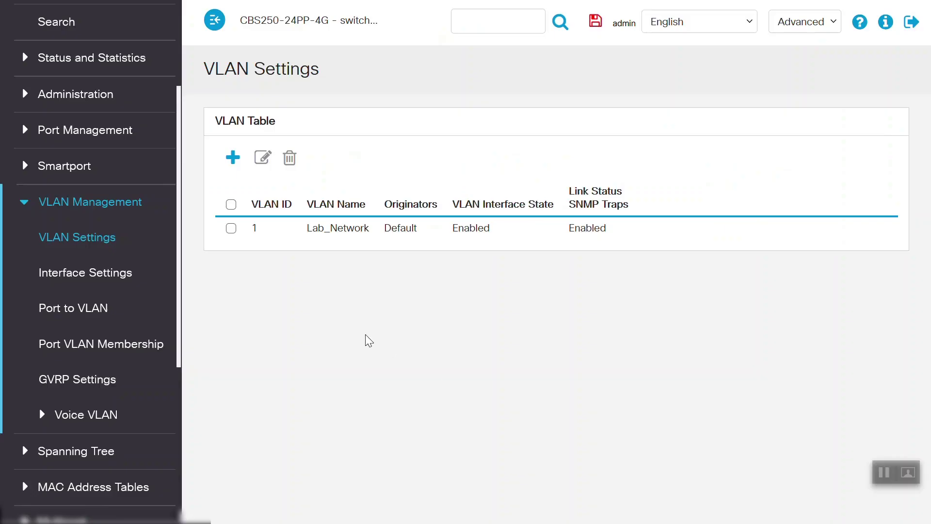
Reload the switch's VLAN Settings table to look for VLAN 10.
{"action": "left_click", "coordinate": [95, 238]}
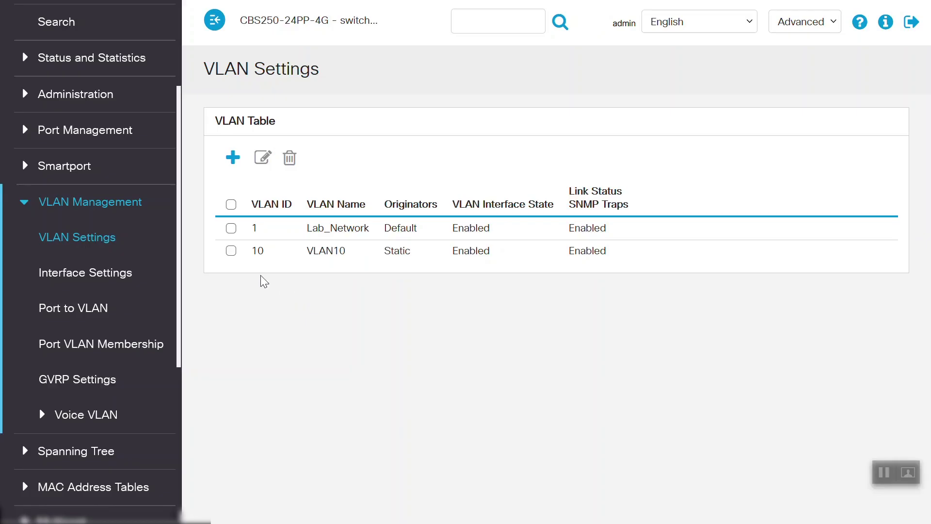